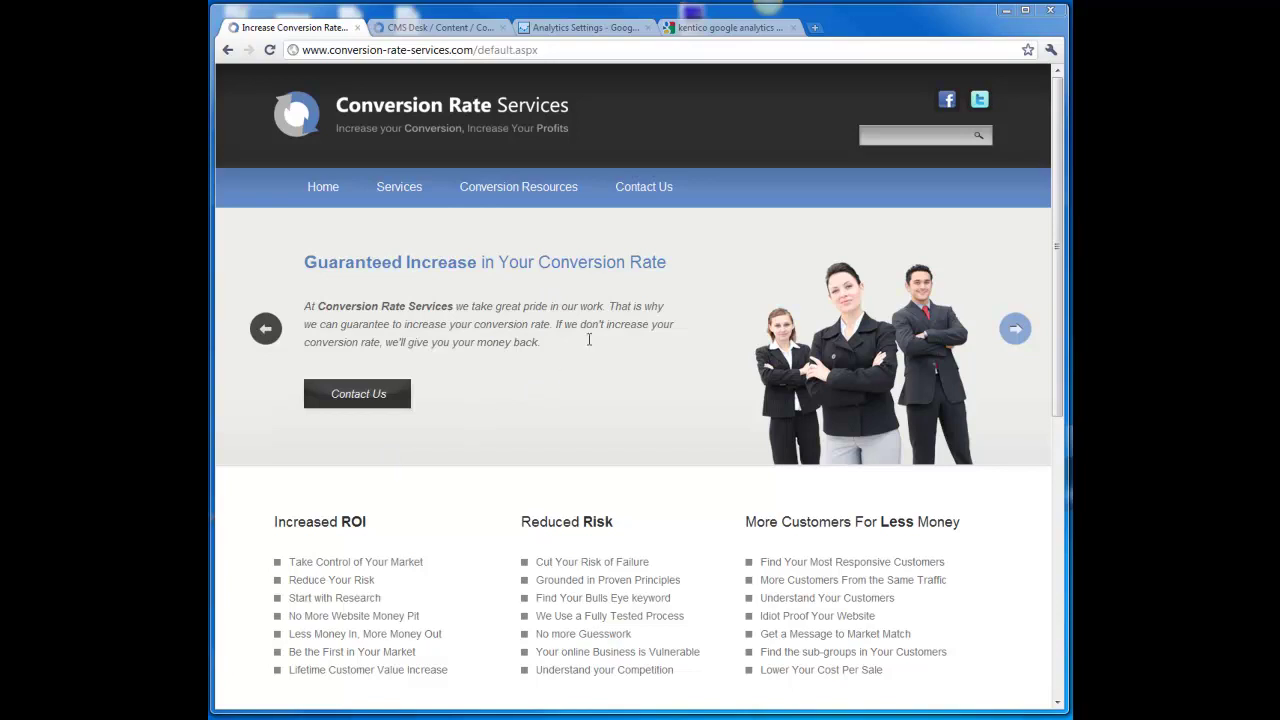
Open the DevNet Marketplace page for the free Google Analytics Web Part from the search results.
click(735, 30)
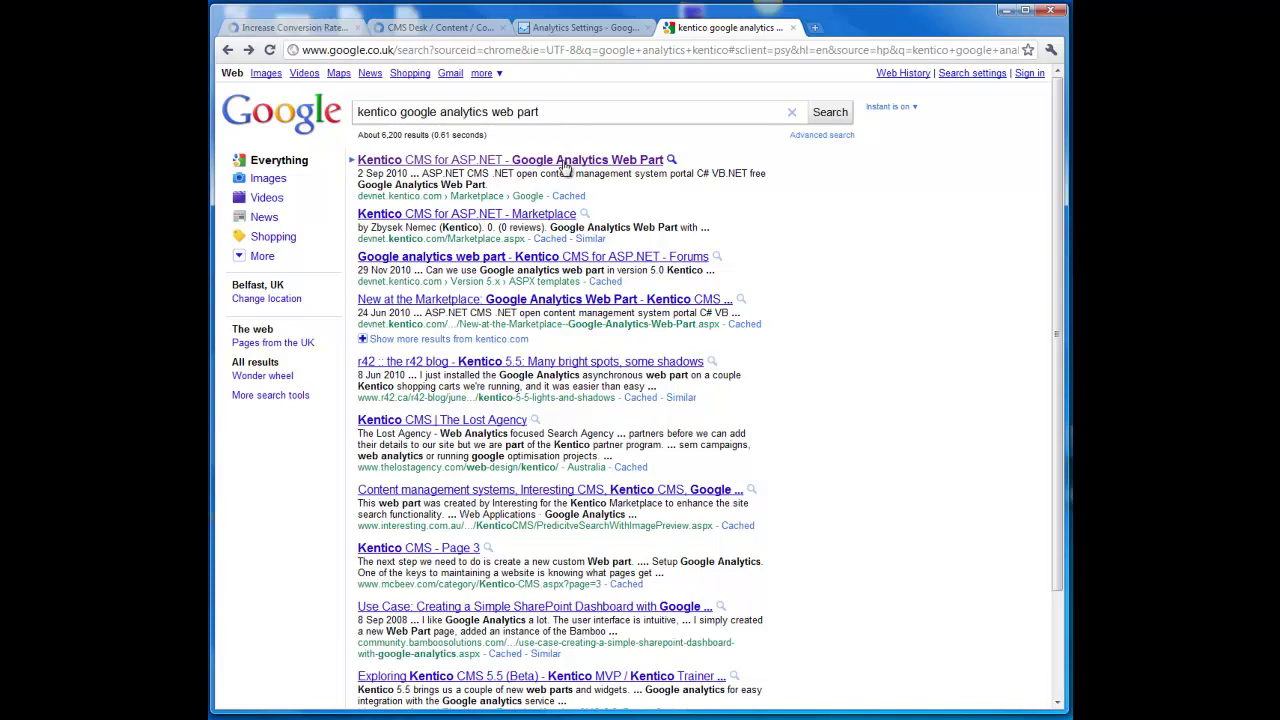
click(566, 160)
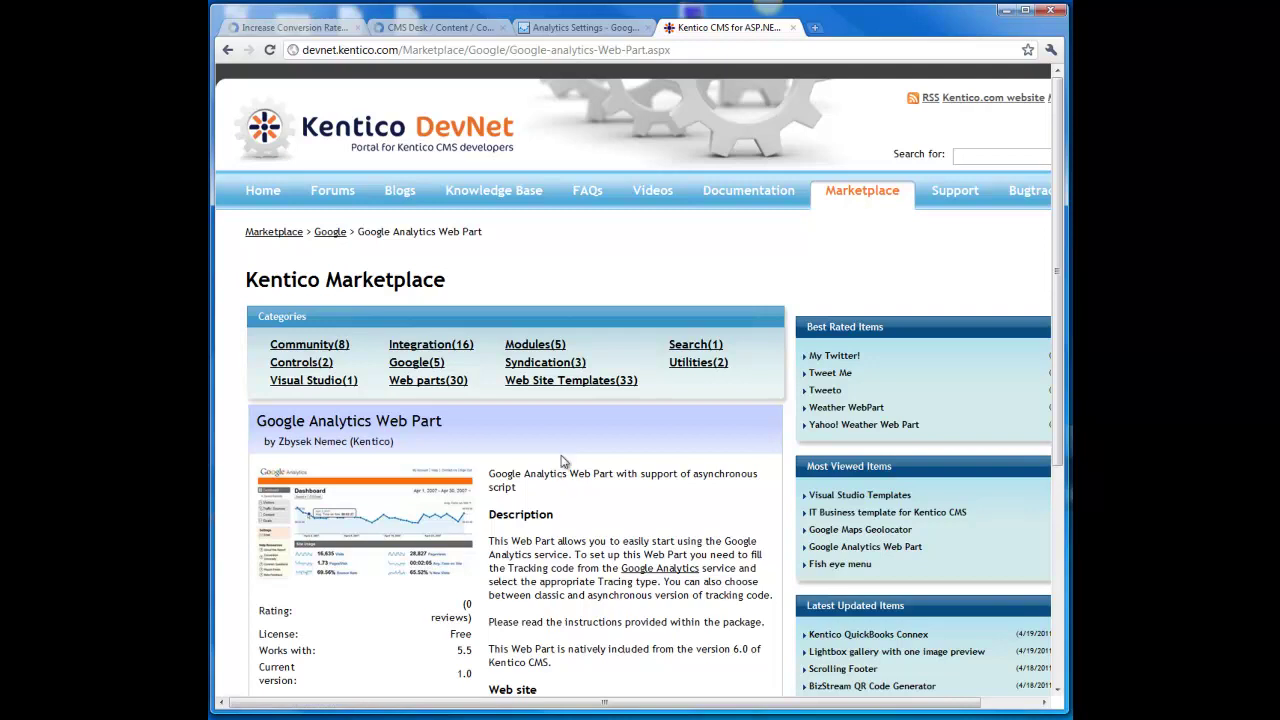
Add the Google services > Google analytics web part to the master page's zoneContent.
click(268, 36)
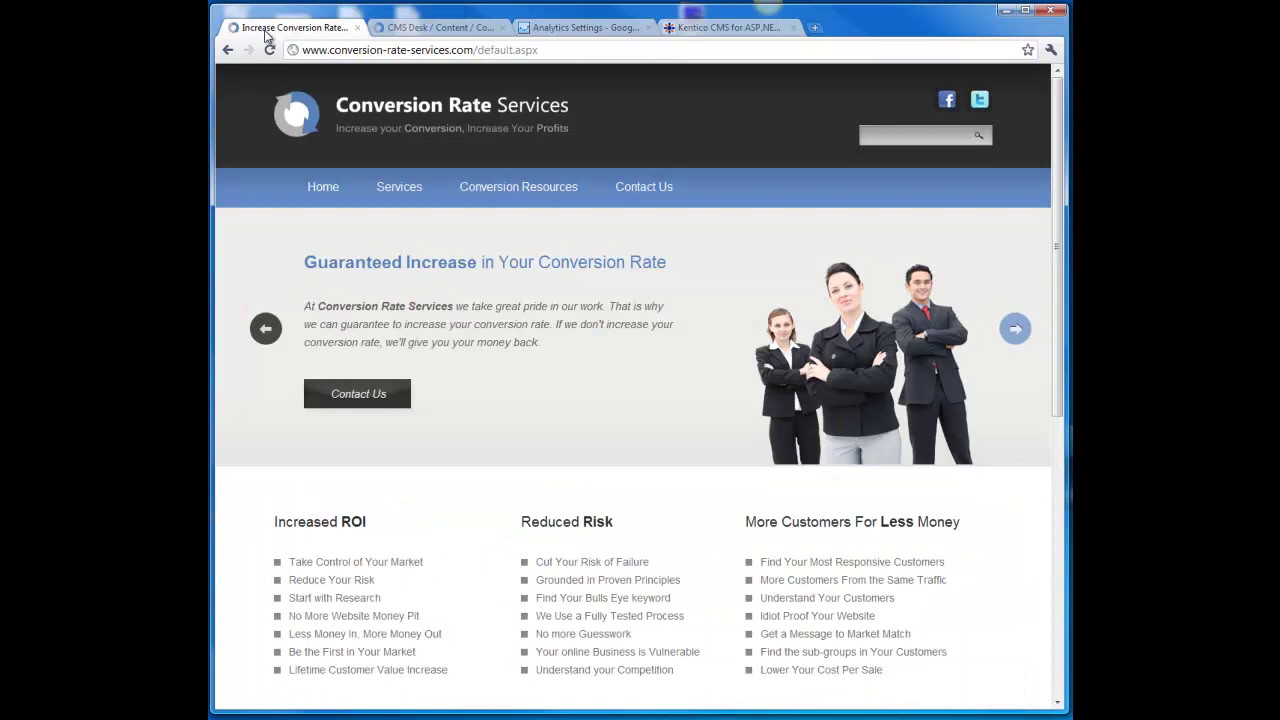
click(393, 30)
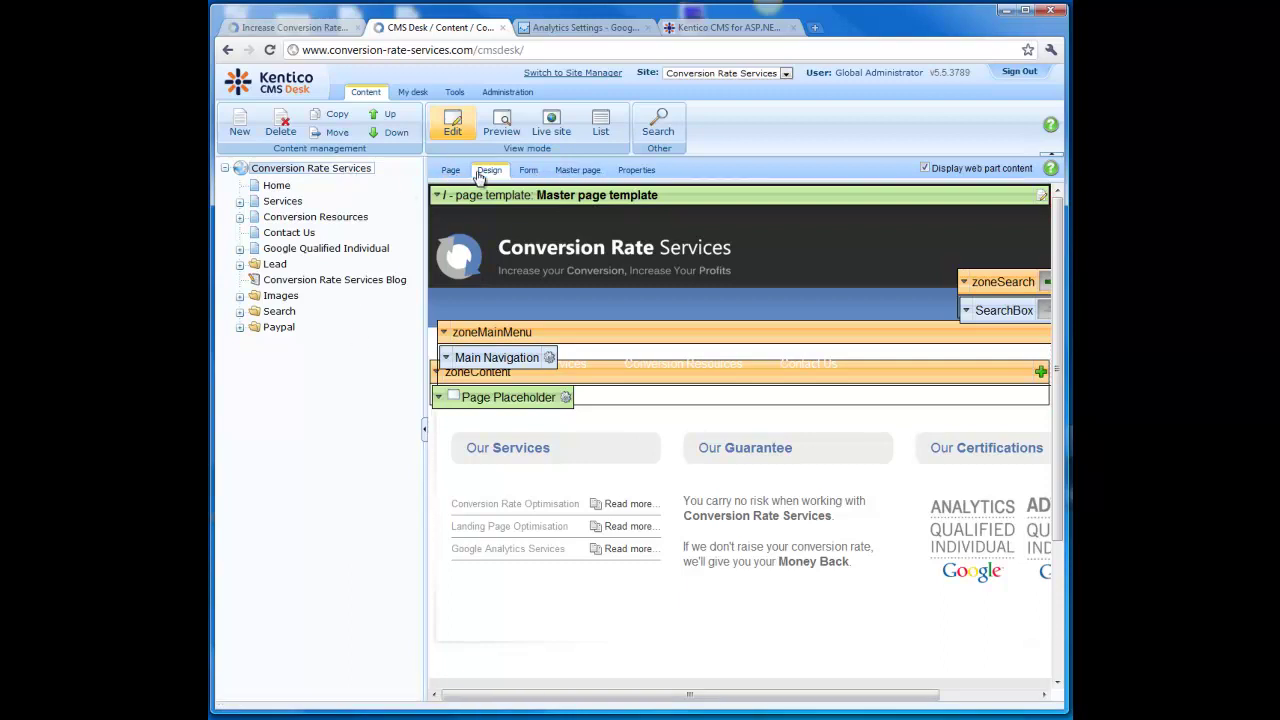
click(437, 378)
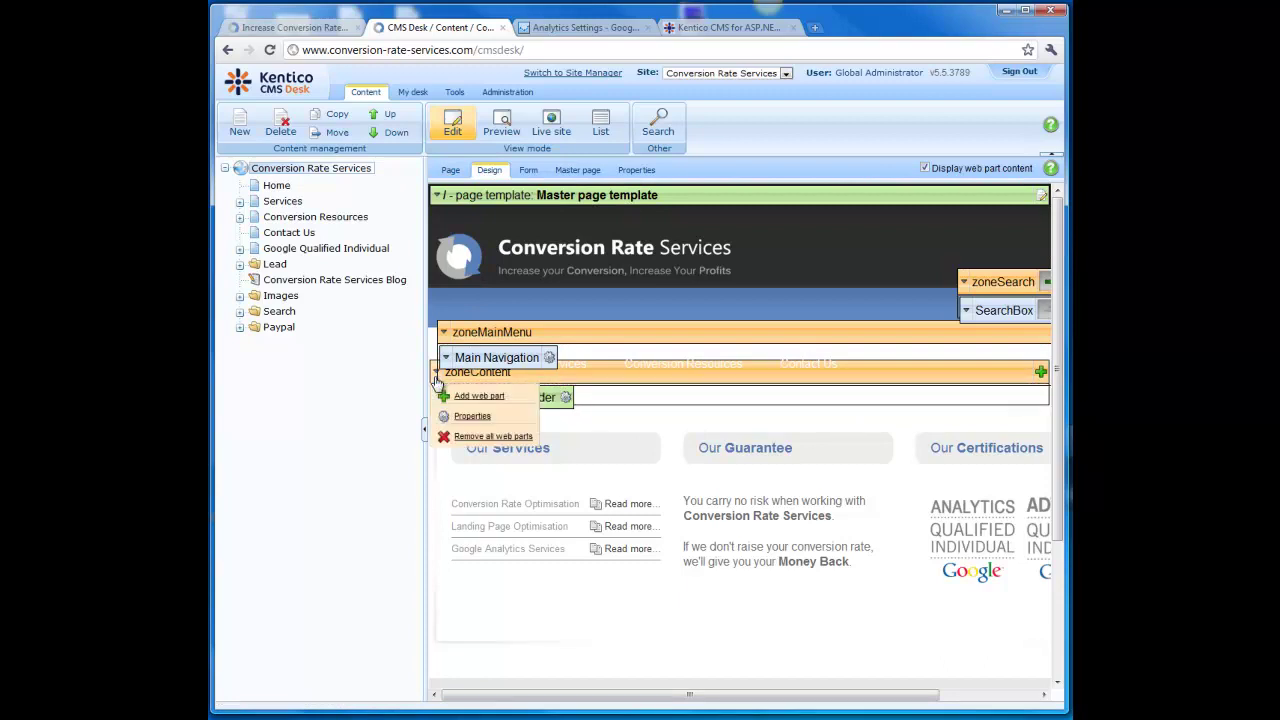
click(463, 398)
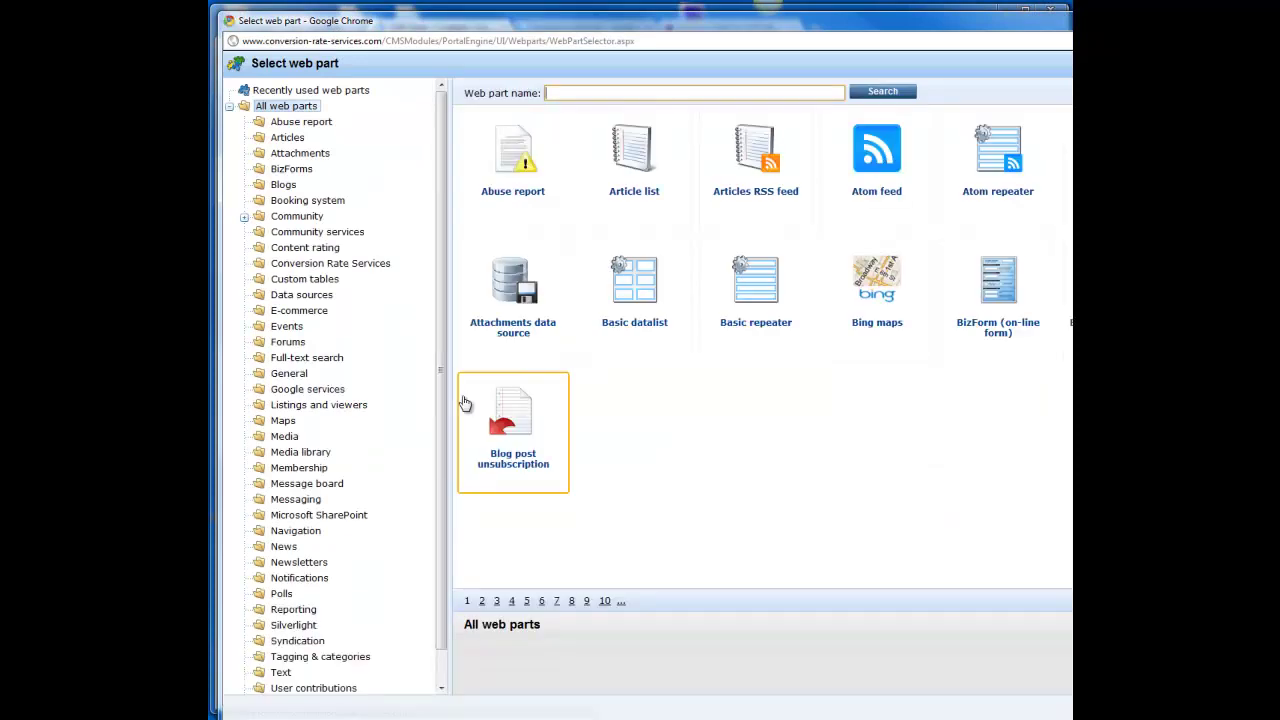
click(331, 393)
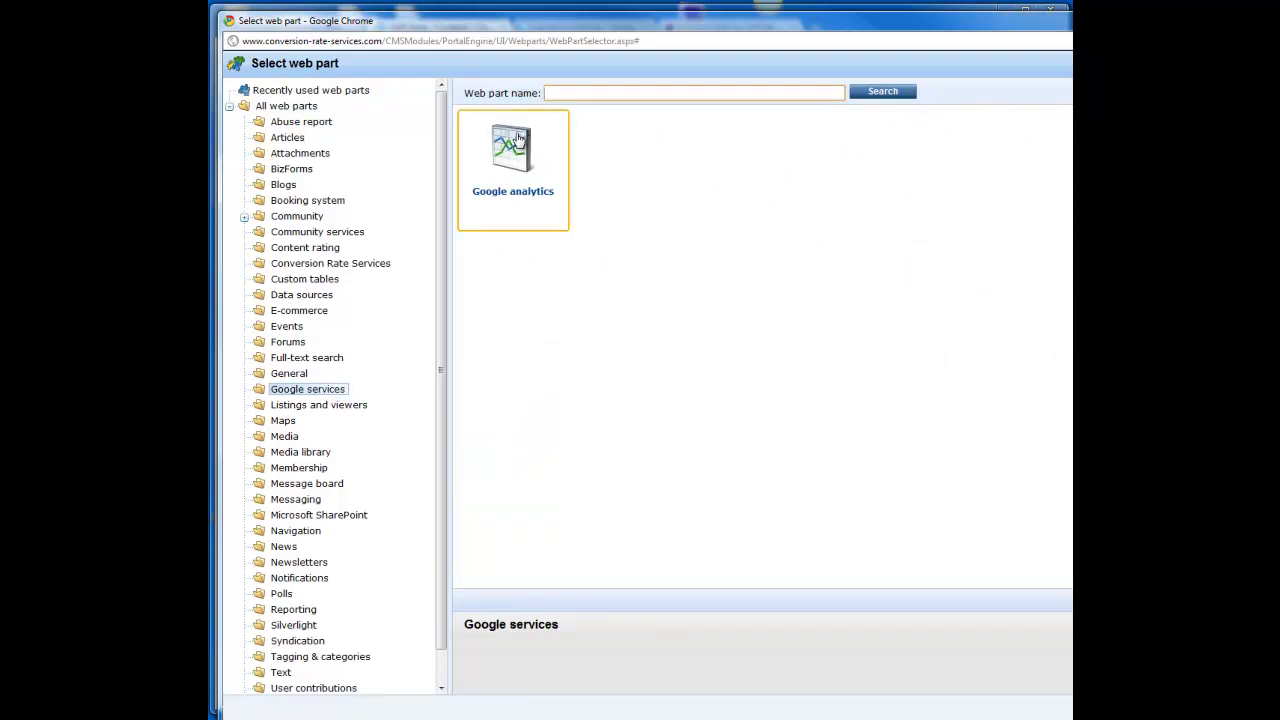
click(519, 140)
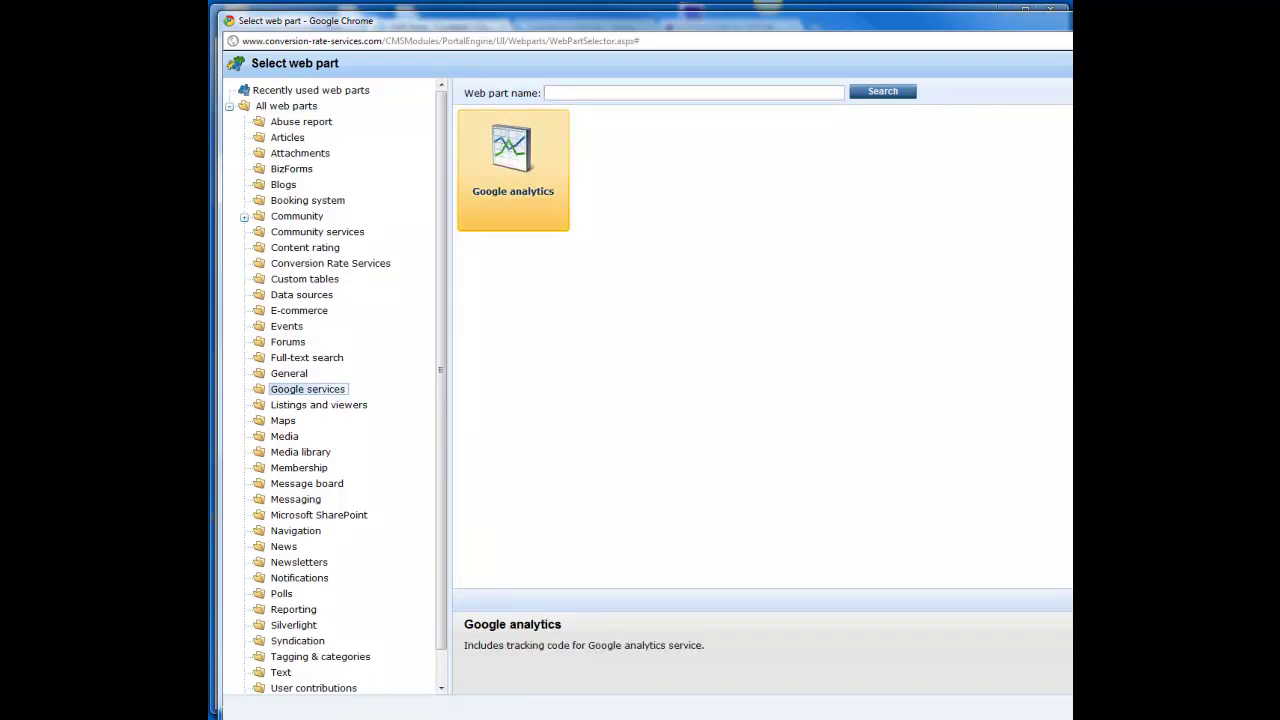
click(1011, 646)
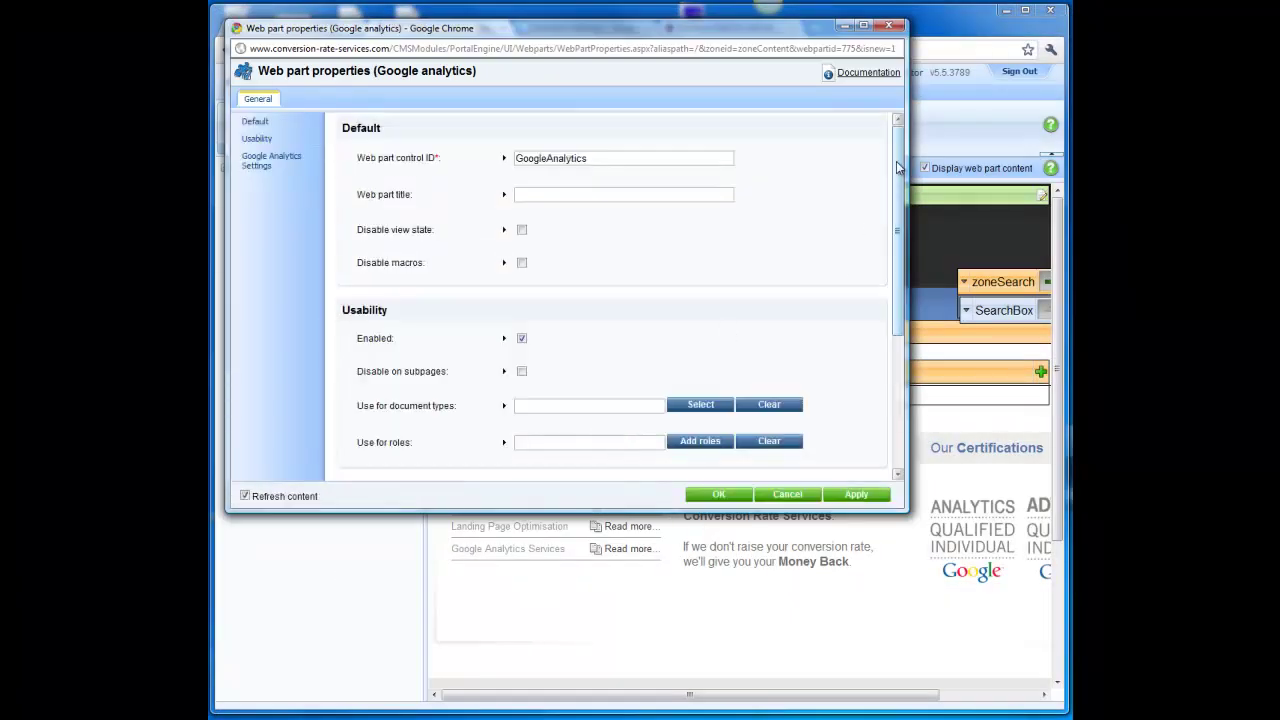
Scroll the web part properties to the empty Tracking code under Google Analytics Settings.
scroll(787, 366, down, 3)
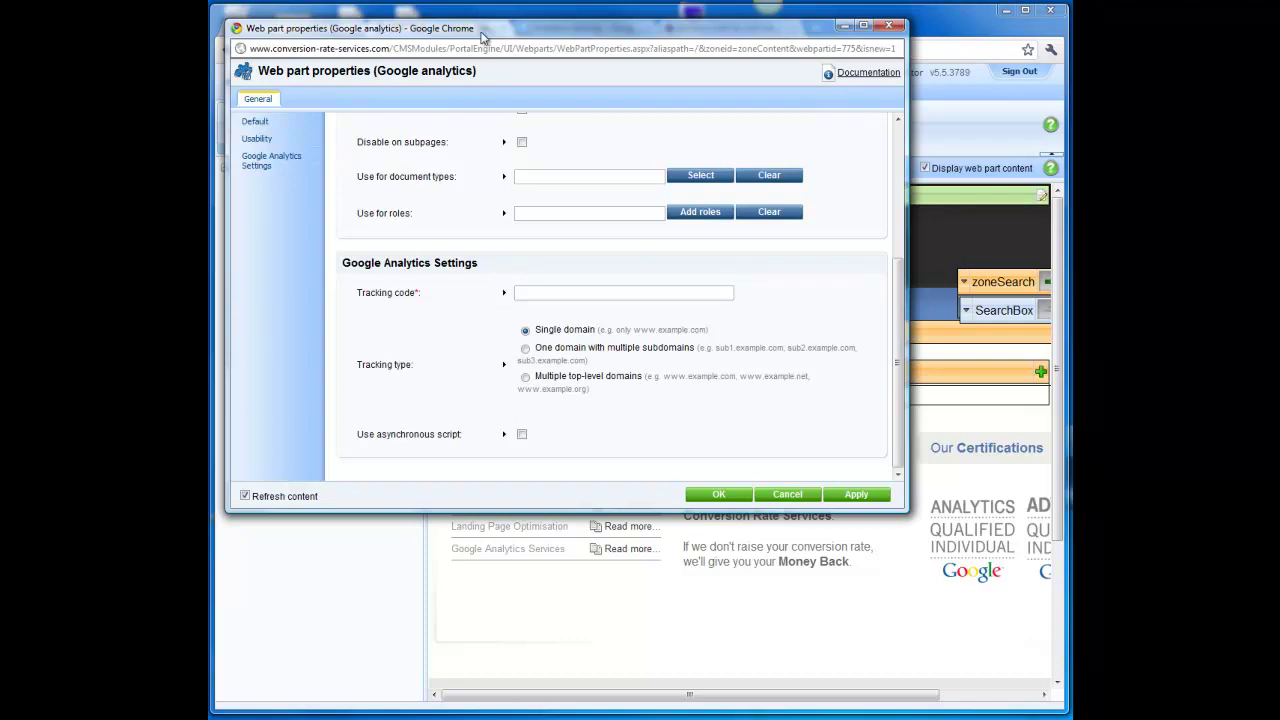
click(924, 32)
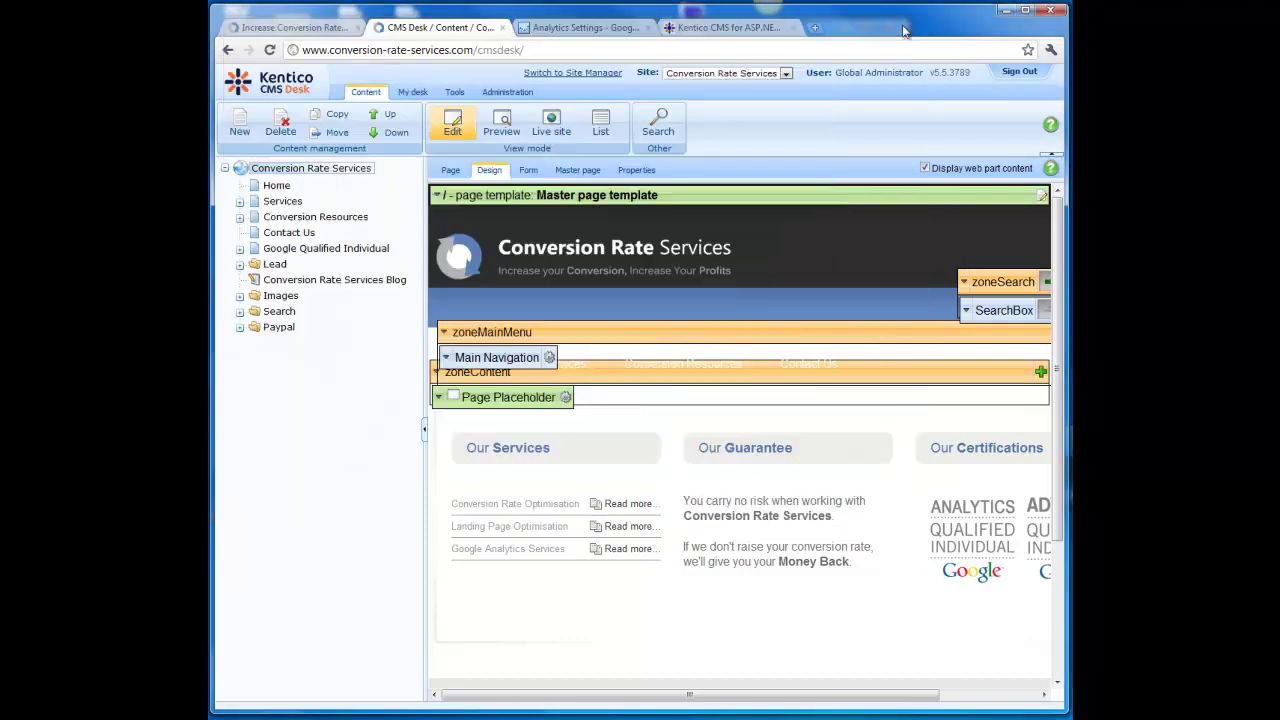
Copy the conversion-rate-services.com tracking ID UA-3565578-8 from Google Analytics, then return to the web part.
click(555, 28)
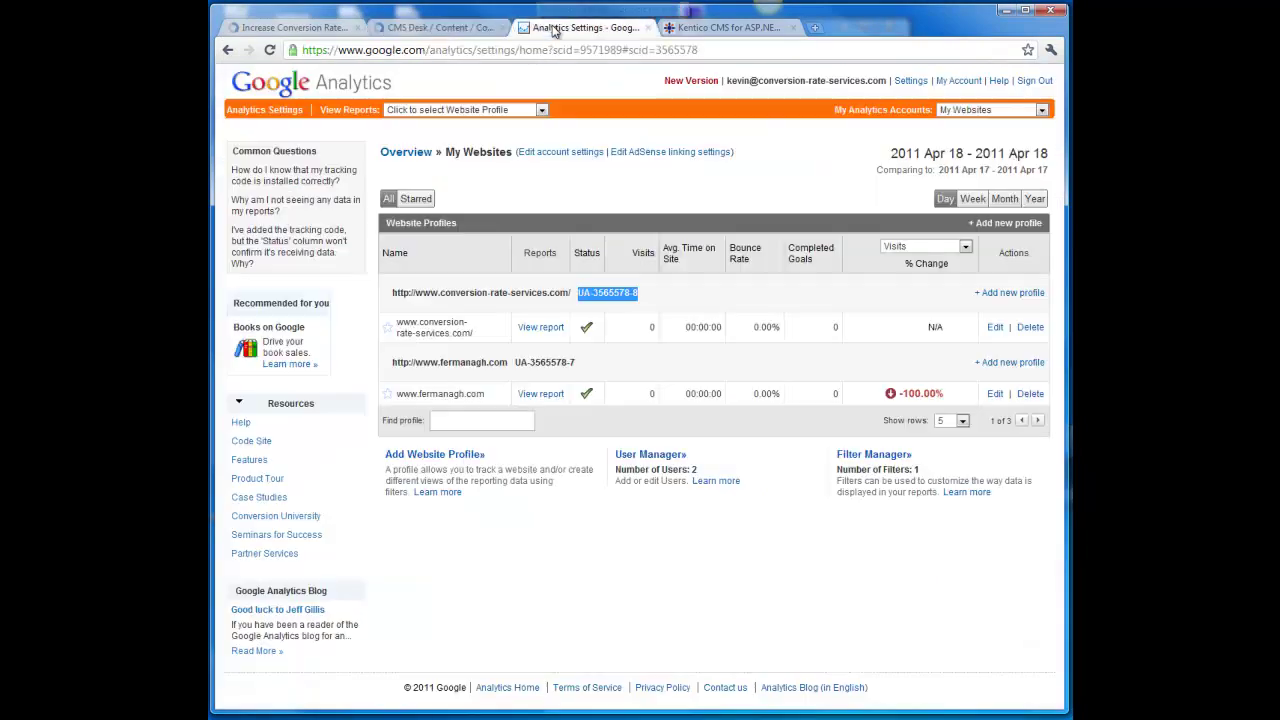
click(690, 290)
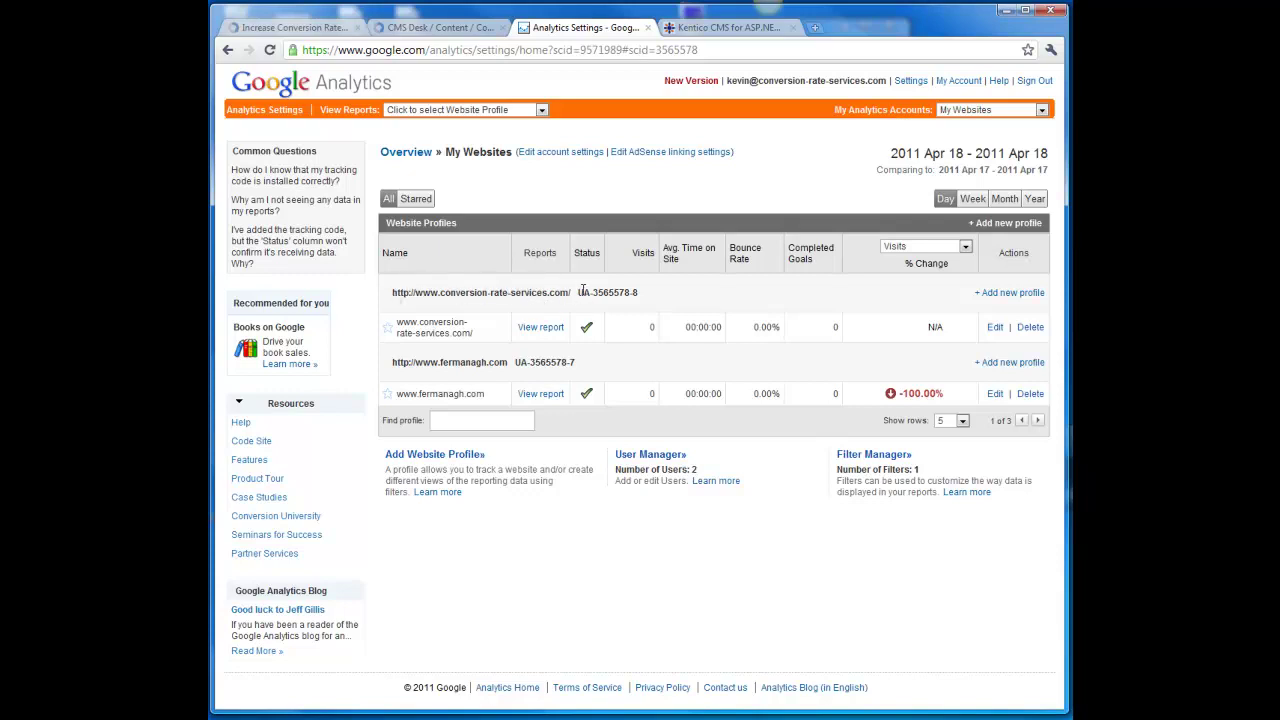
drag(579, 291, 634, 289)
right_click(617, 293)
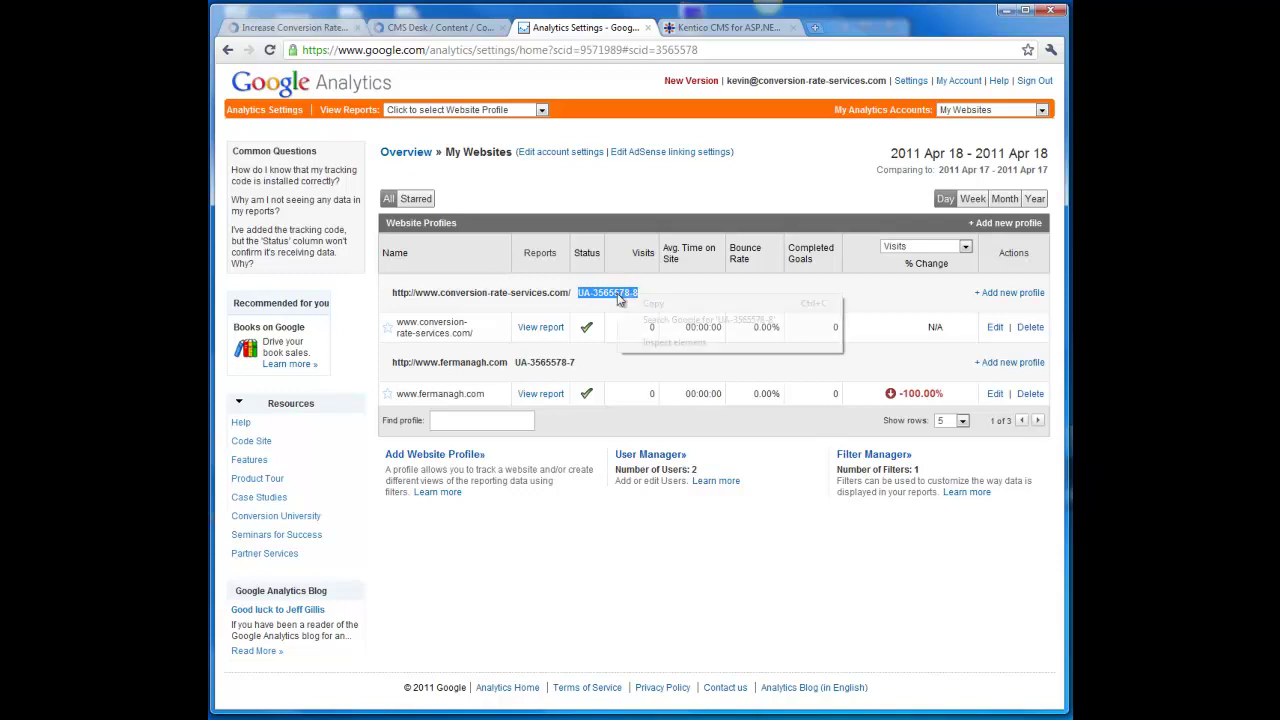
click(634, 304)
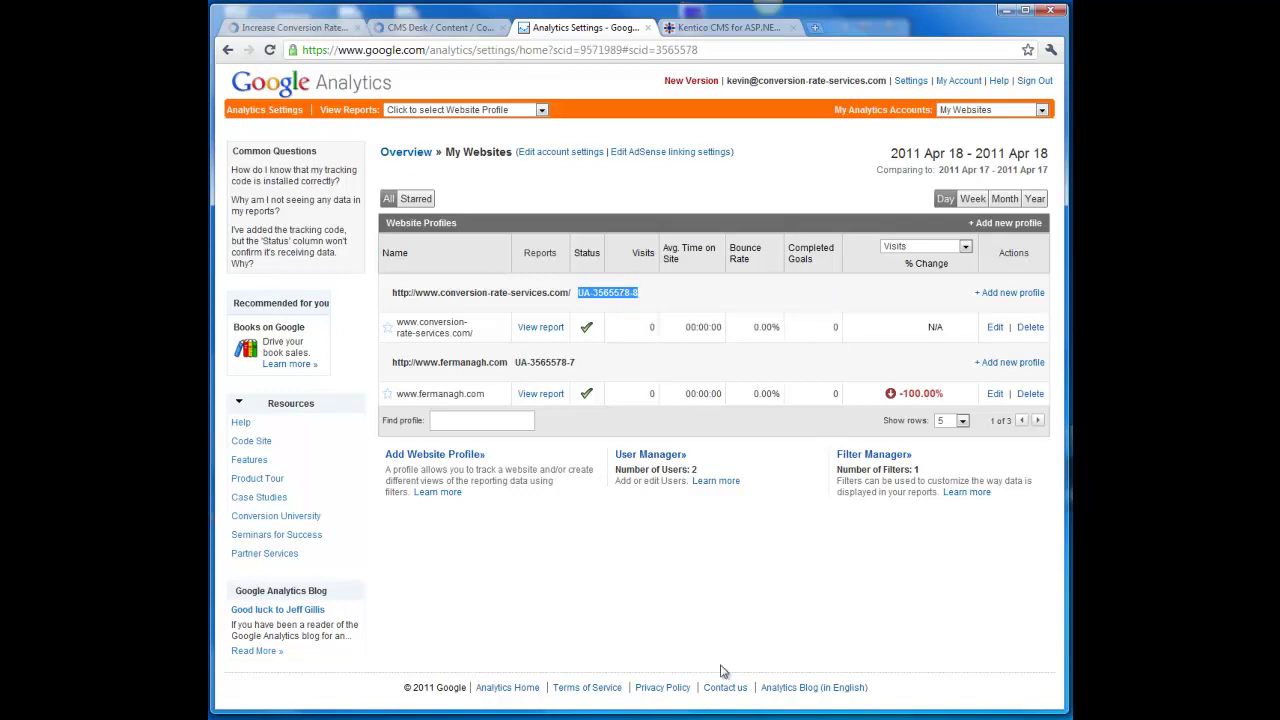
key(alt+Tab)
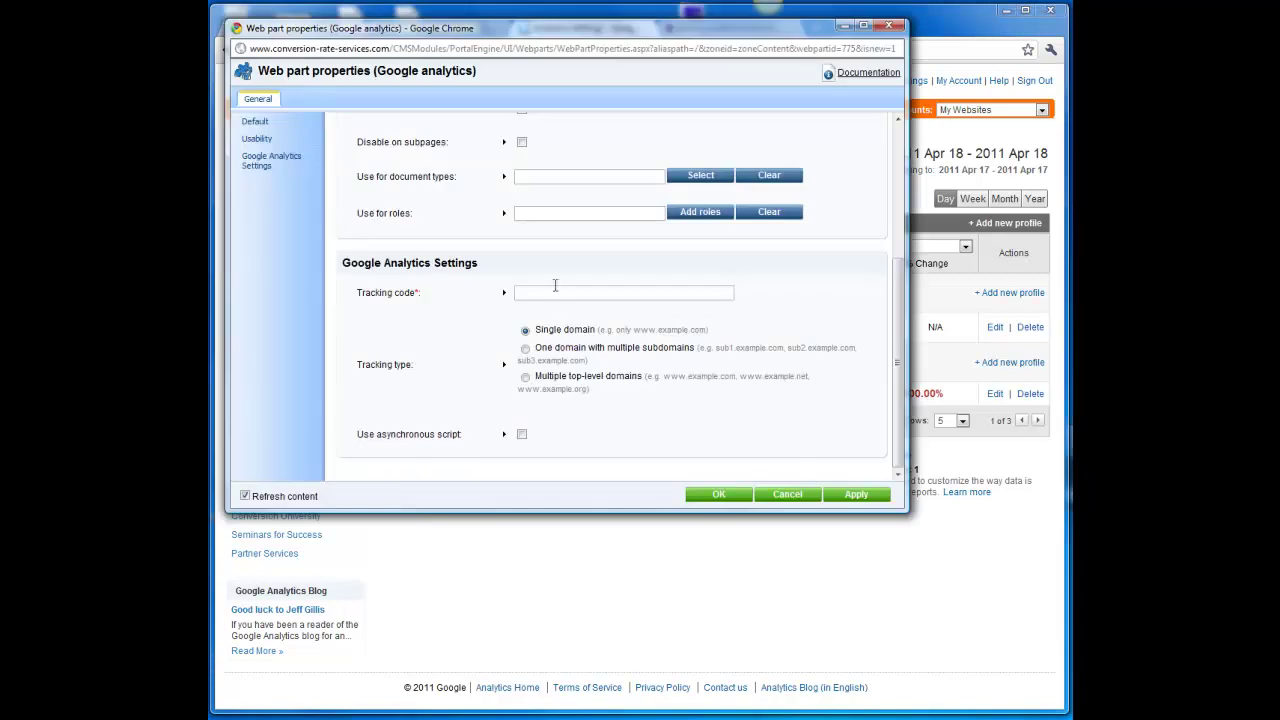
Paste UA-3565578-8 as the Tracking code, enable asynchronous script, and save the properties.
right_click(553, 292)
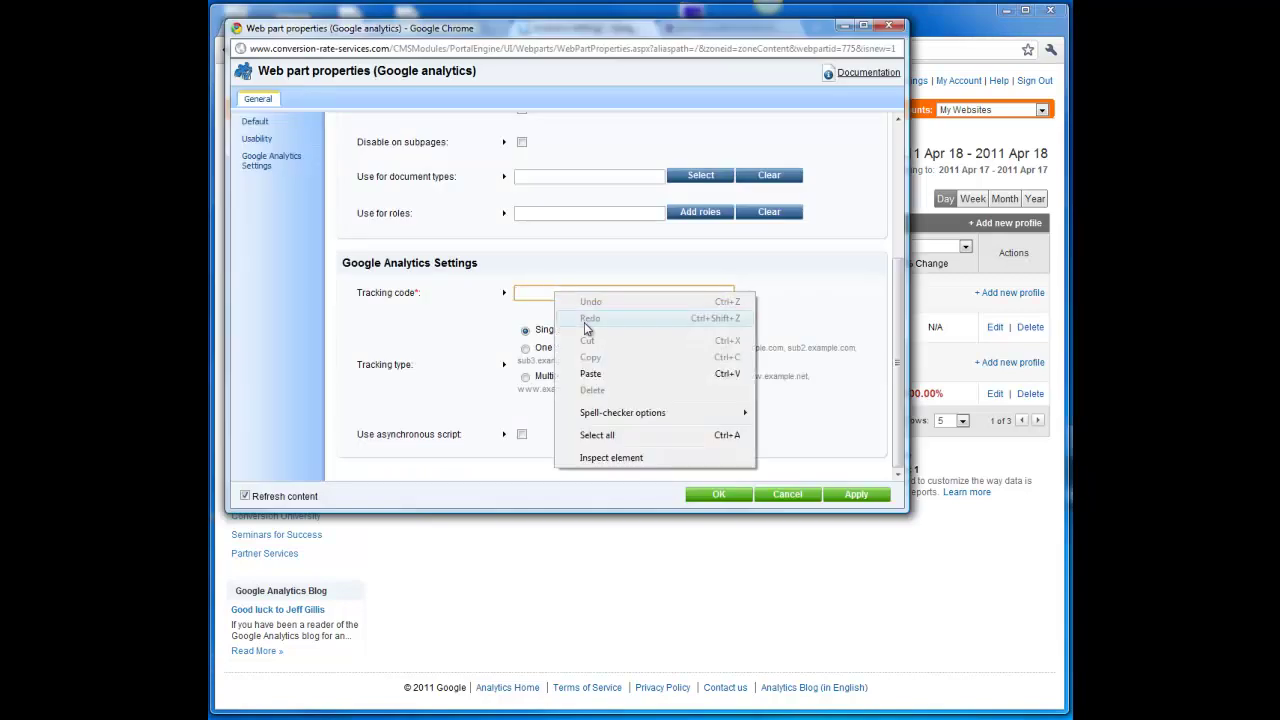
click(614, 374)
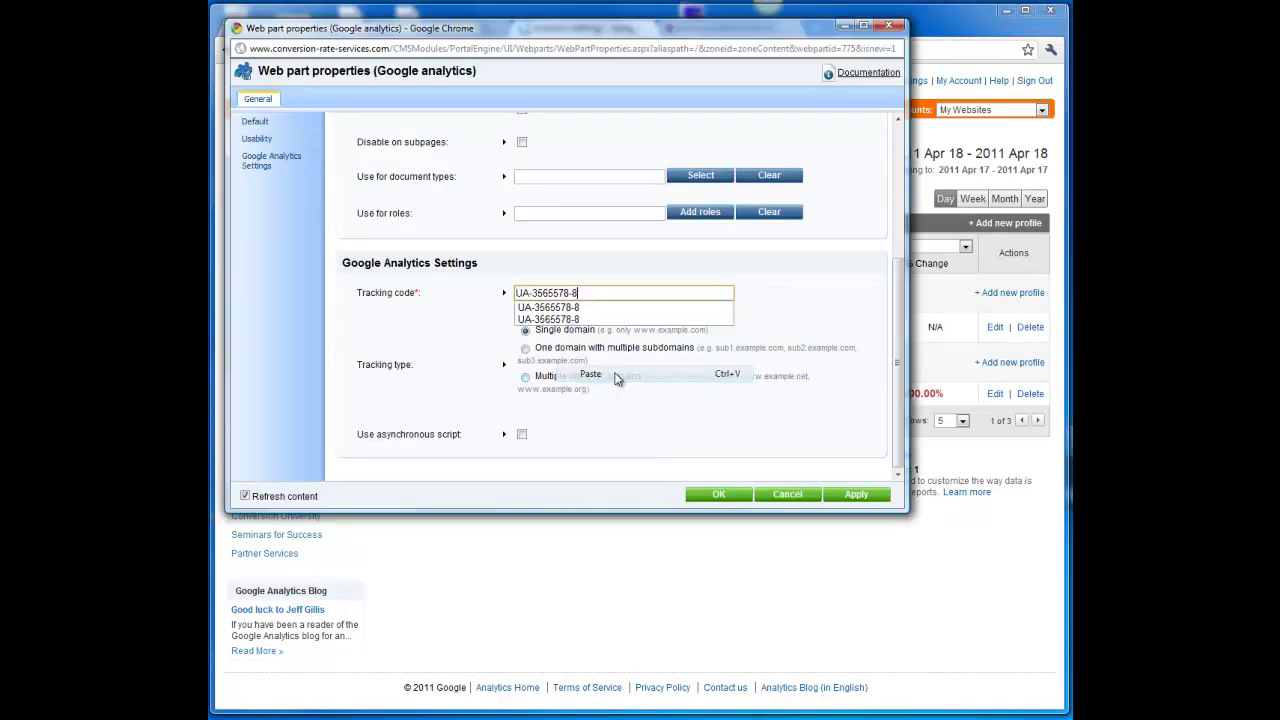
click(425, 340)
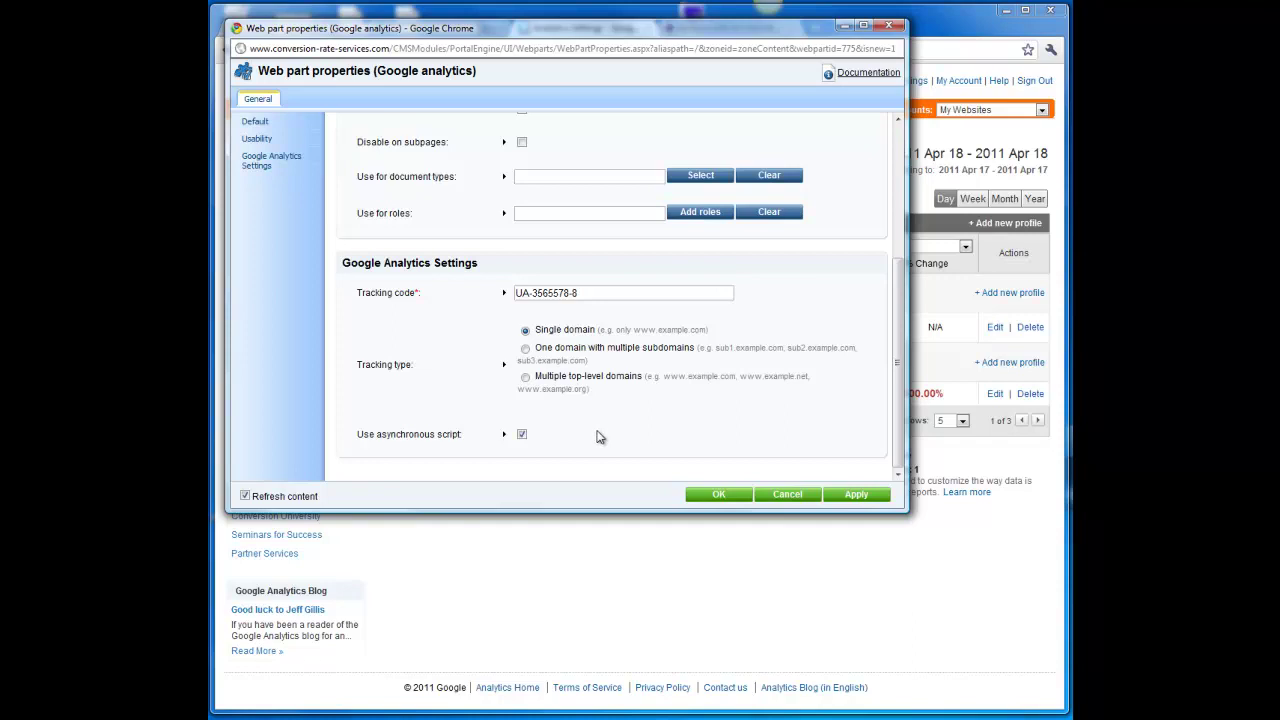
click(724, 499)
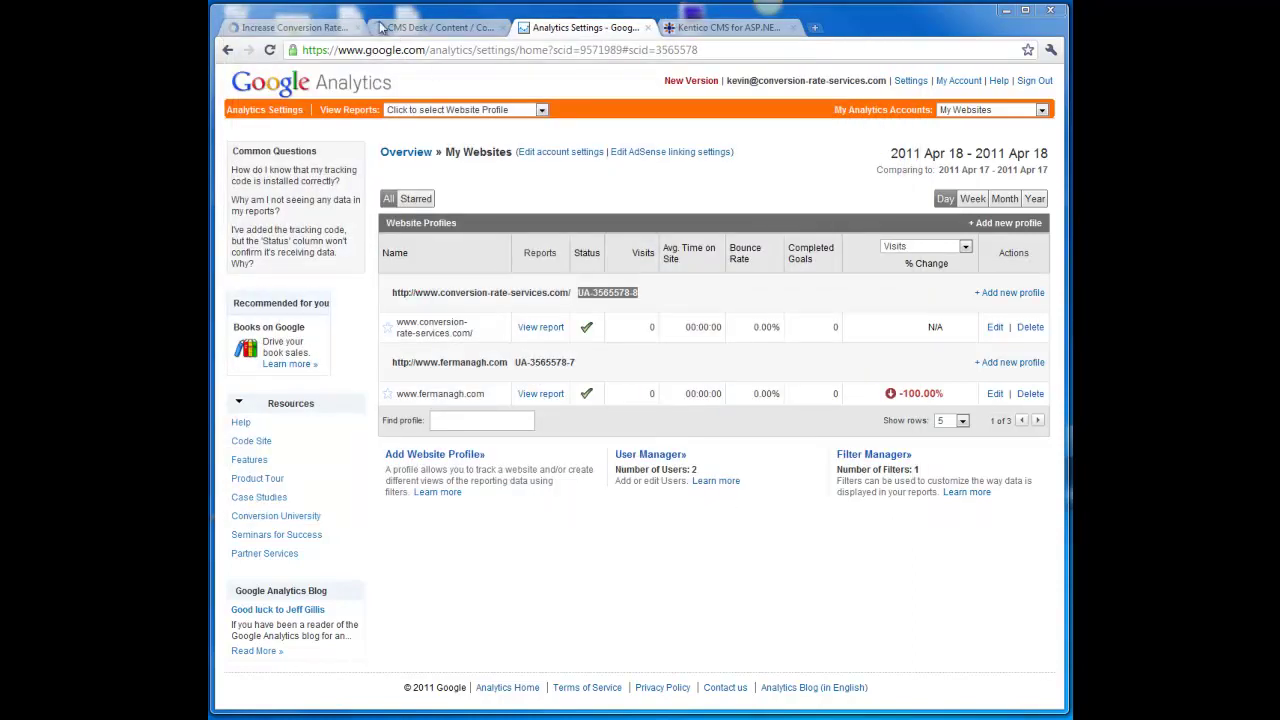
Check the GoogleAnalytics web part in CMS Desk, then reload the live homepage and view its source.
click(424, 28)
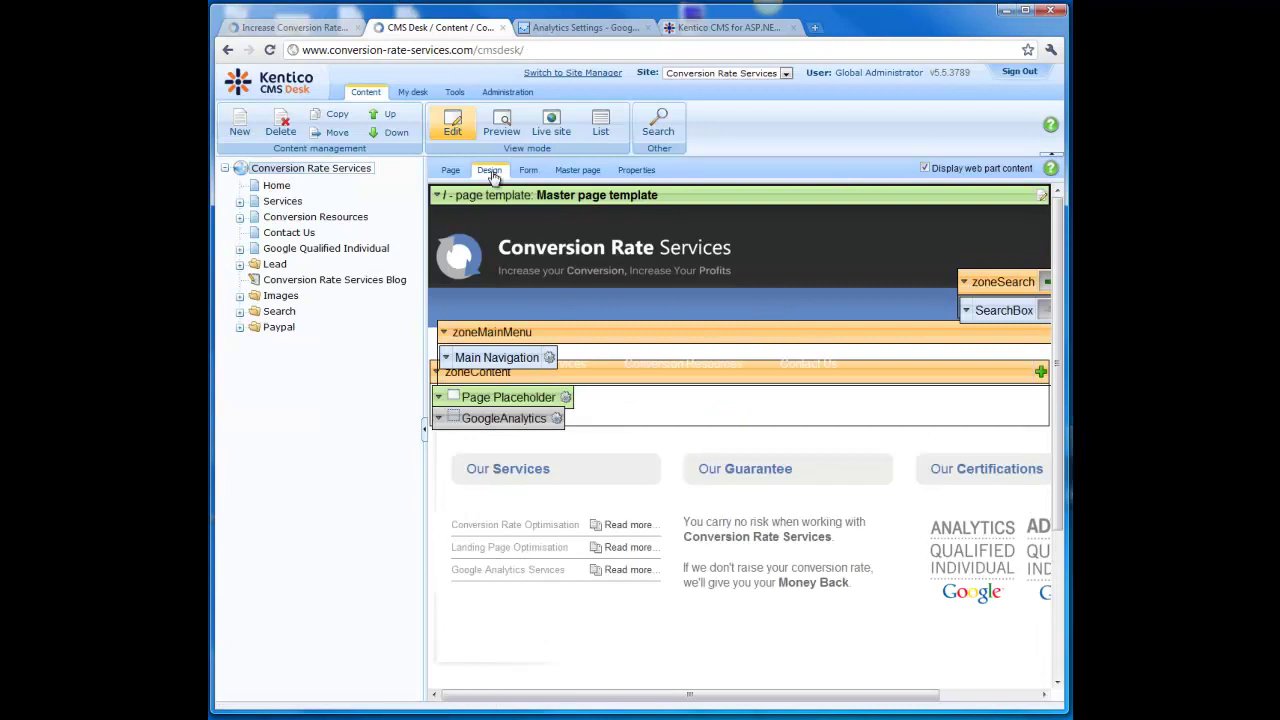
click(300, 27)
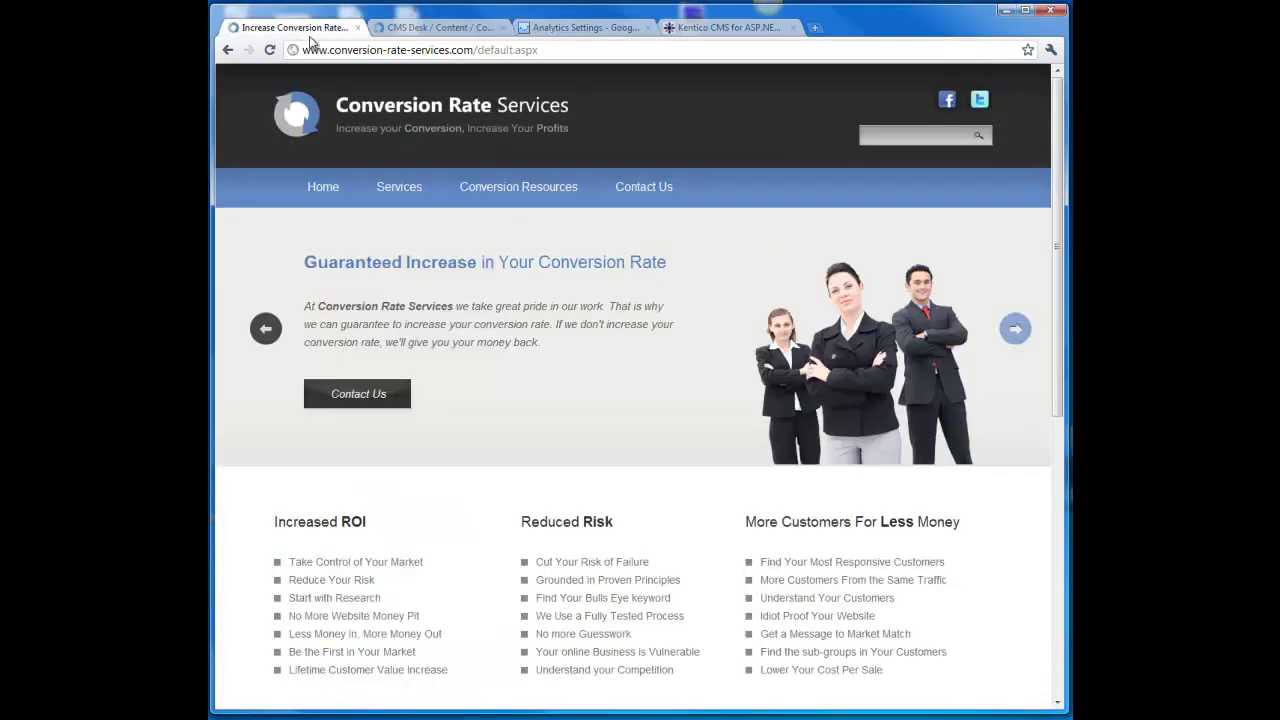
click(270, 50)
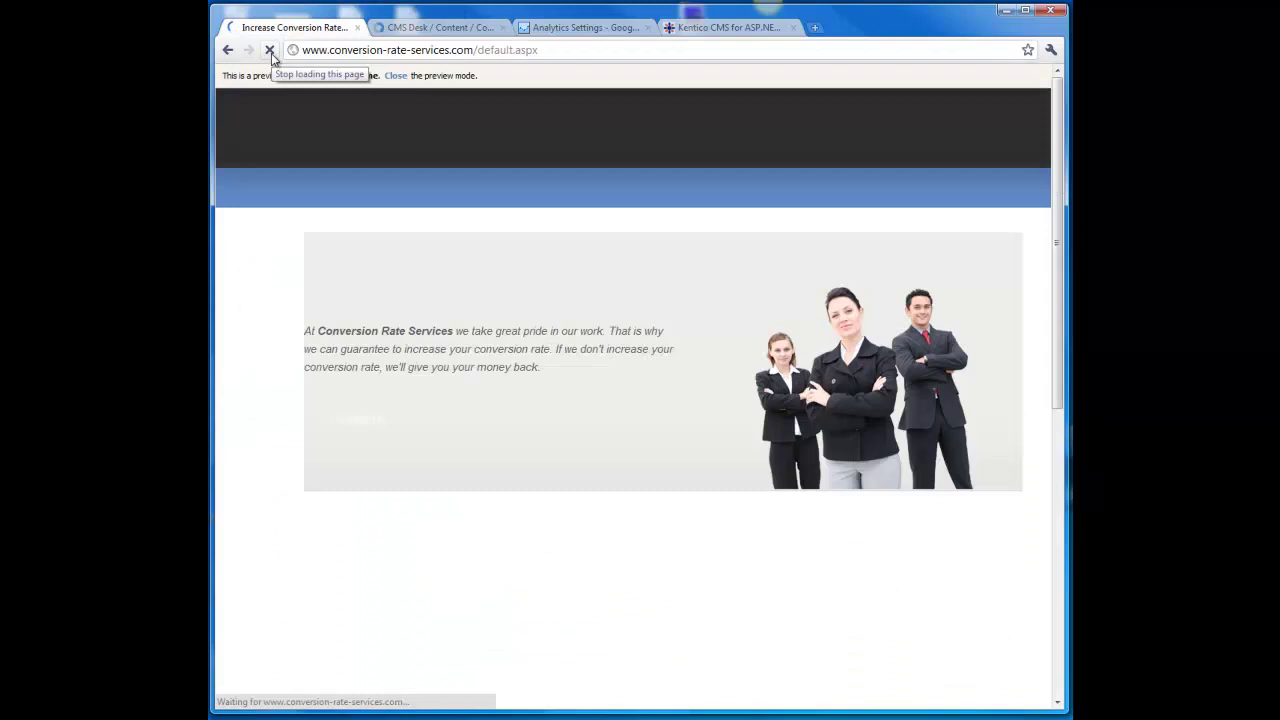
key(ctrl+u)
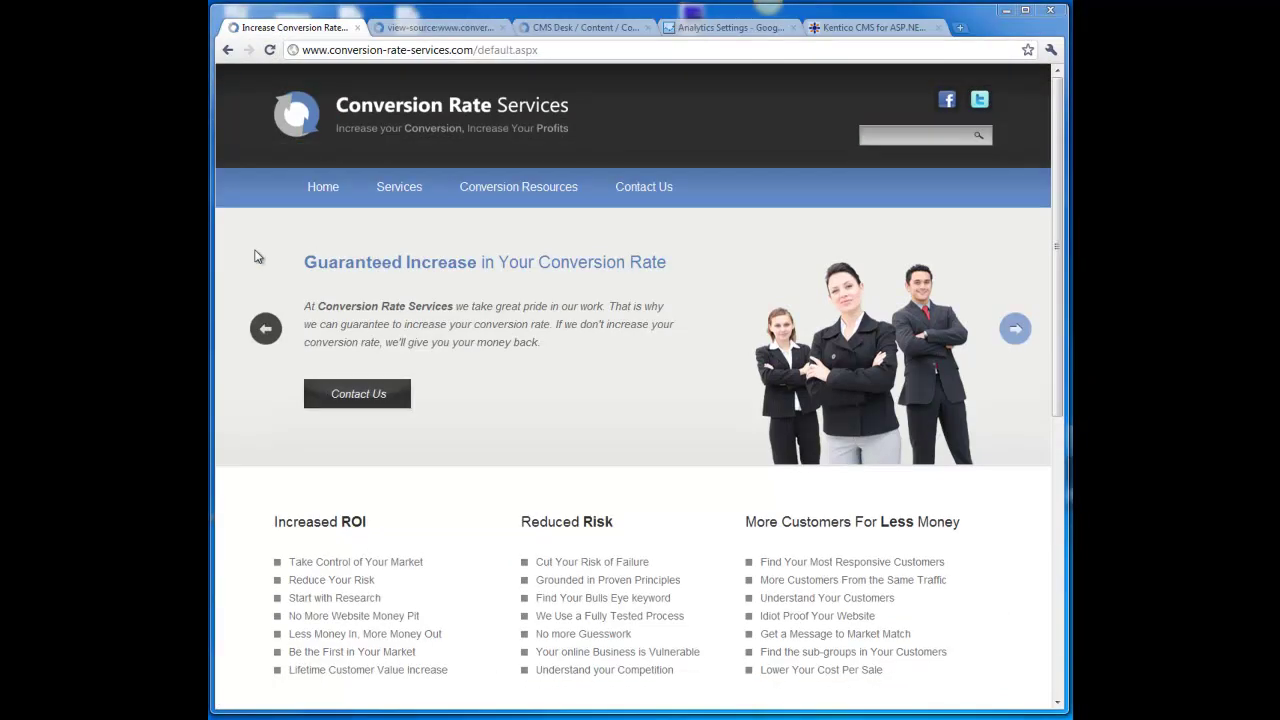
right_click(255, 257)
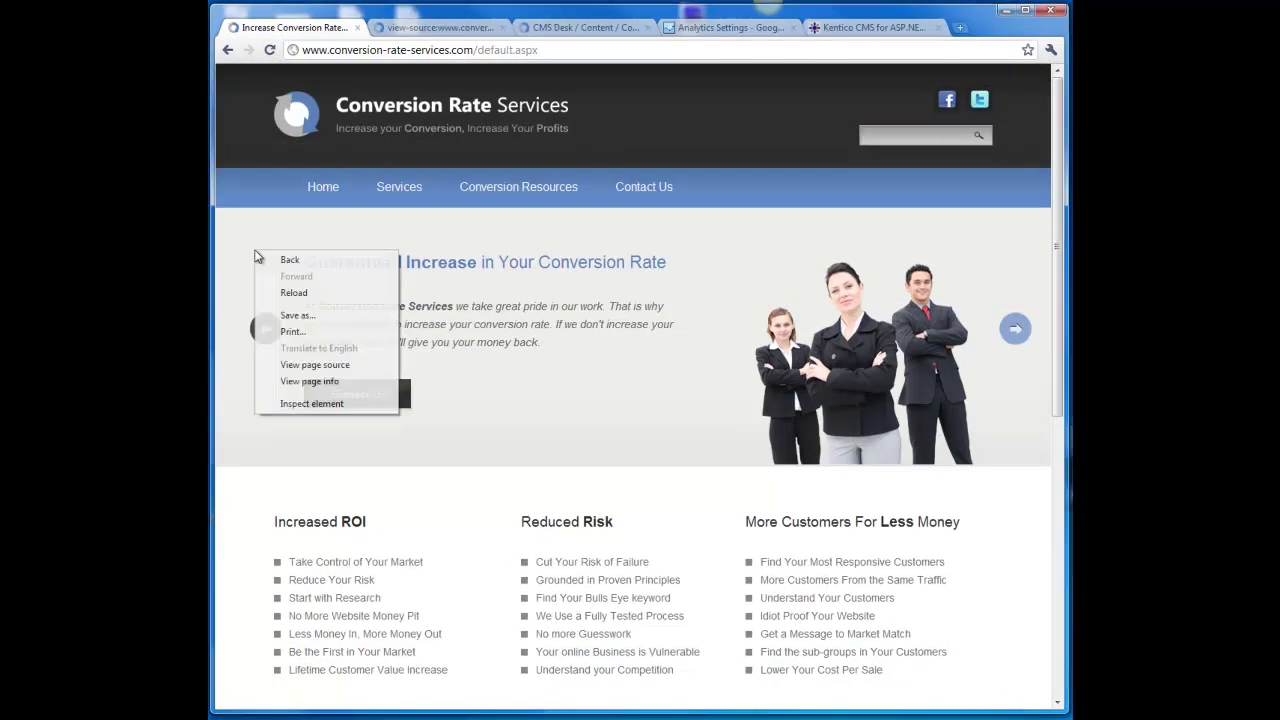
click(316, 366)
key(ctrl+f)
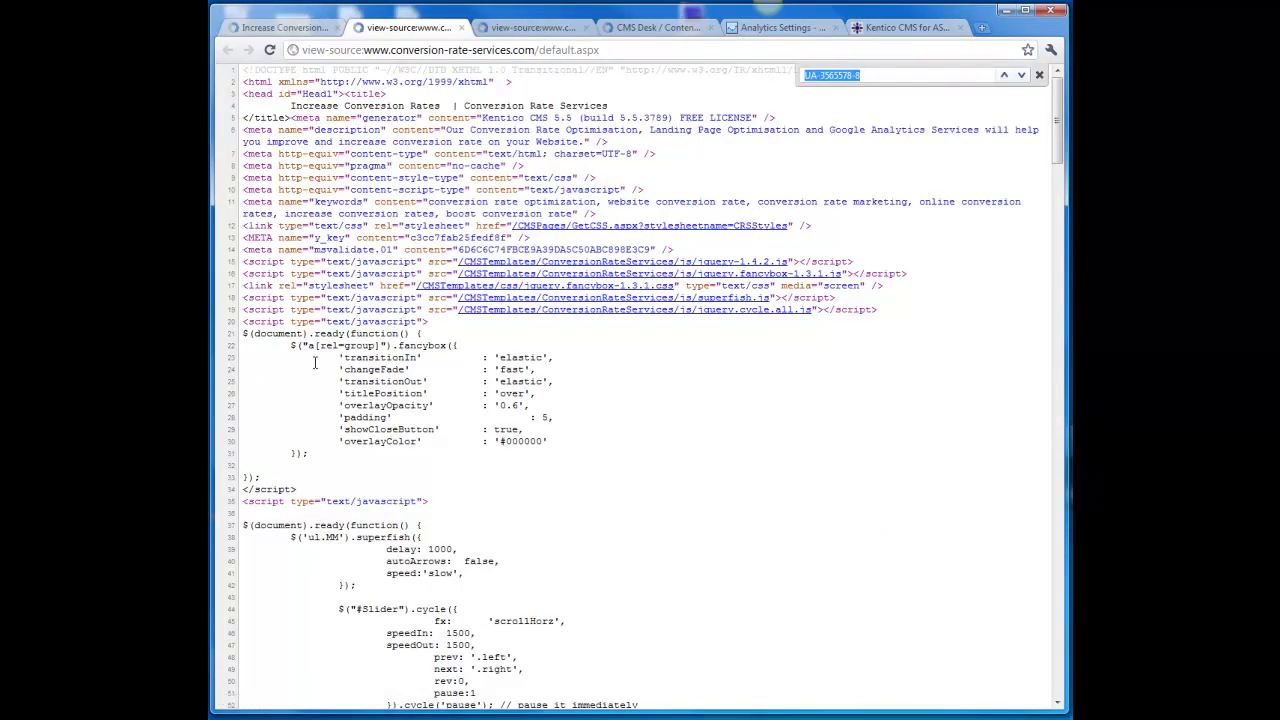
key(Return)
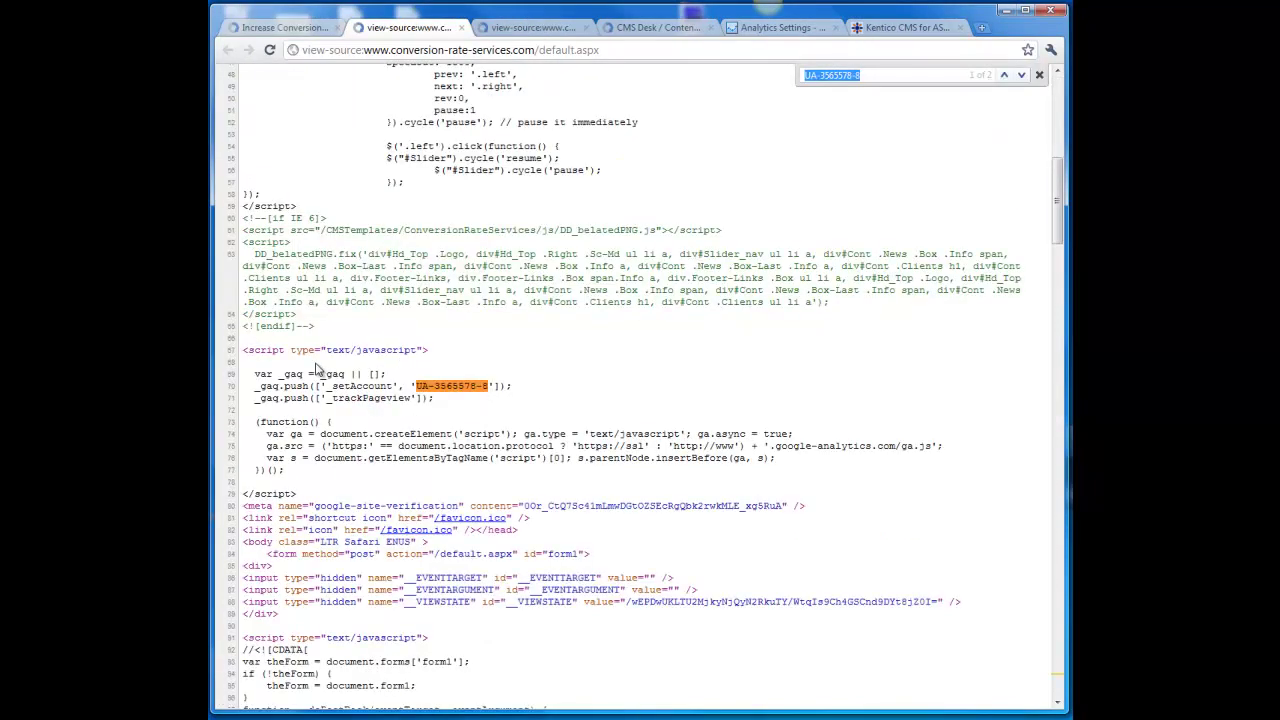
drag(243, 350, 365, 495)
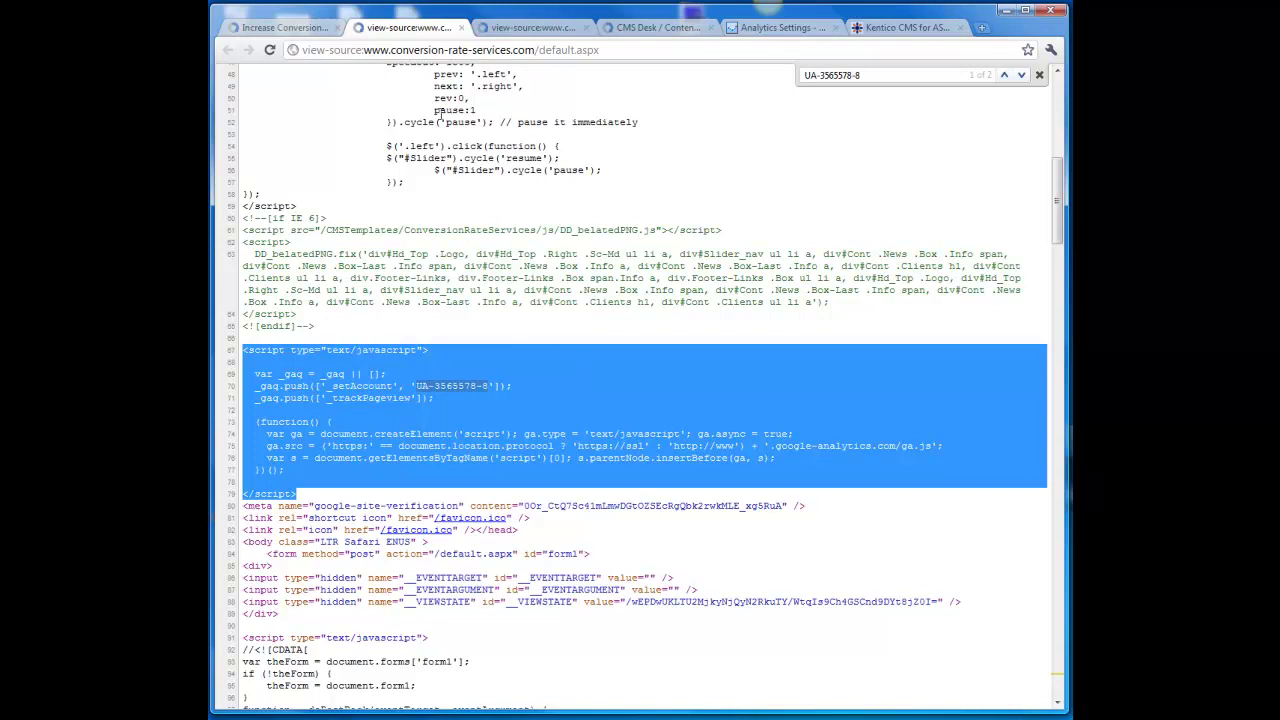
click(461, 28)
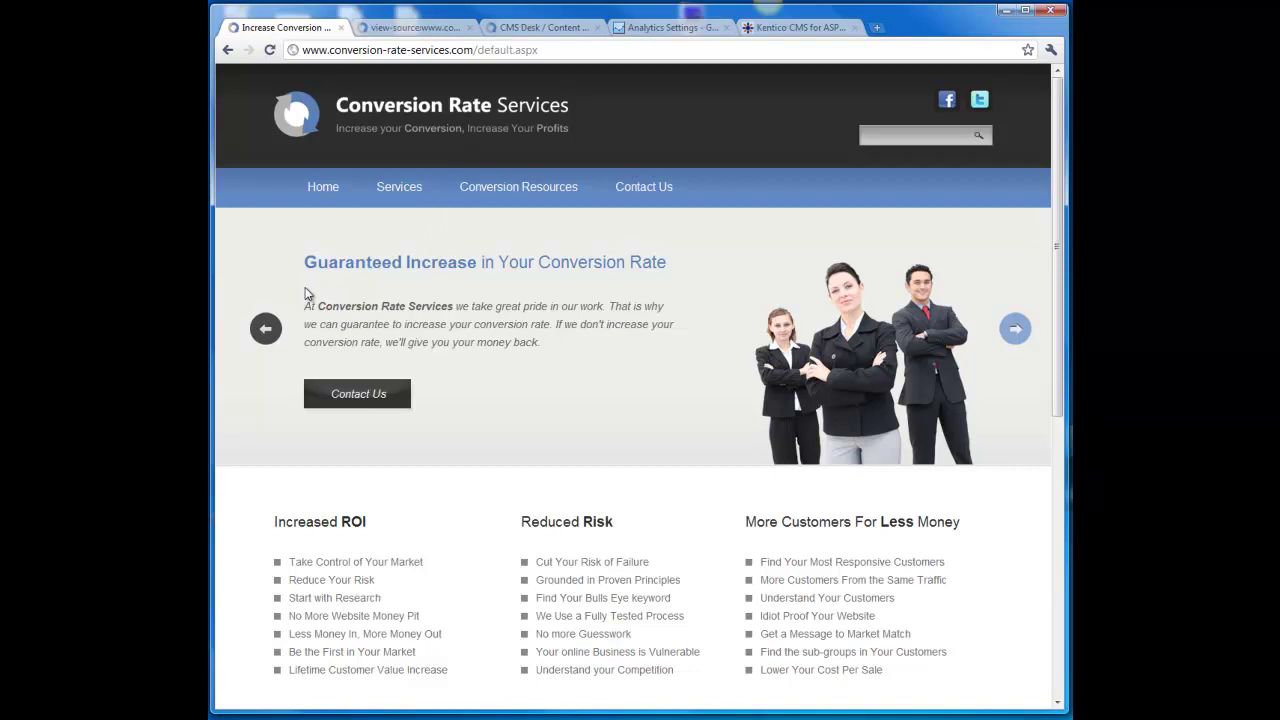